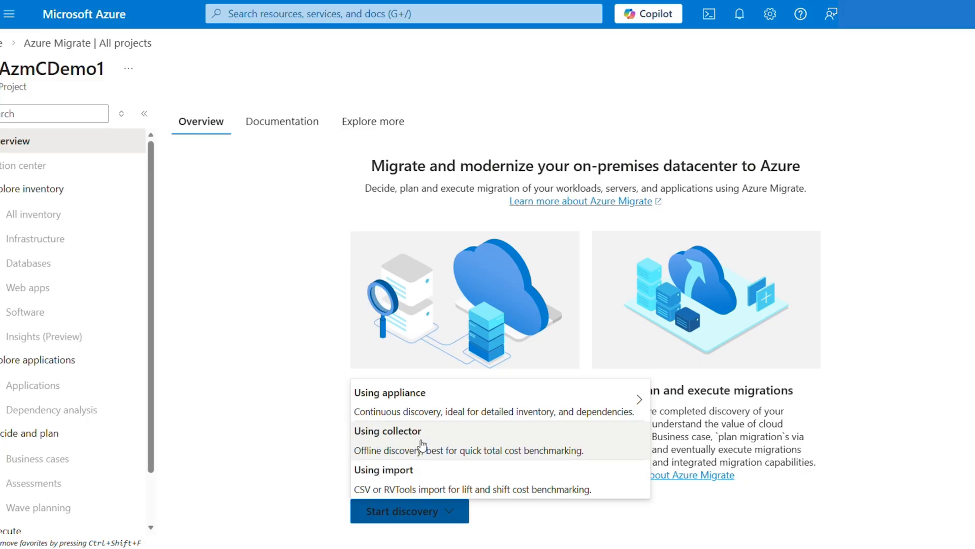
Start discovery of the AzmCDemo1 project using the collector and download the Azure Migrate collector
left_click(422, 445)
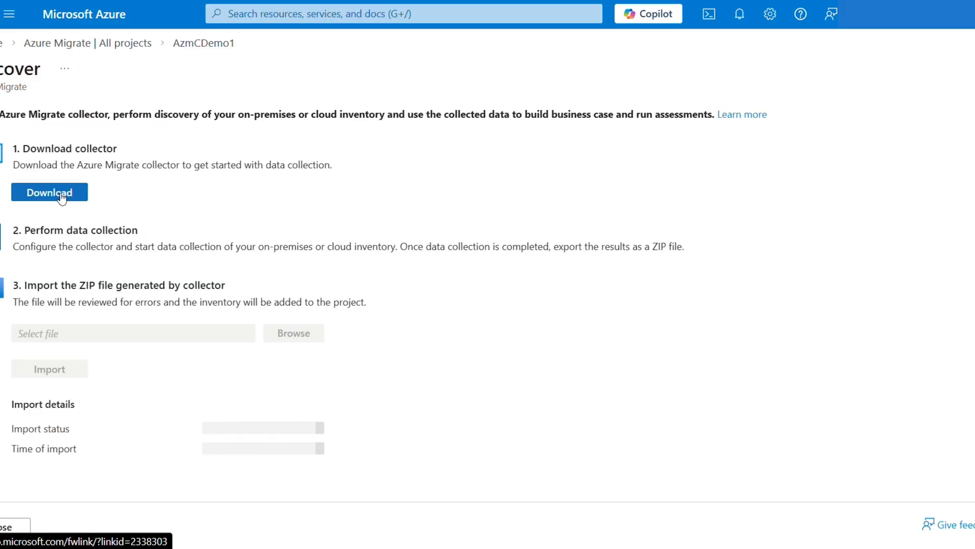
left_click(60, 195)
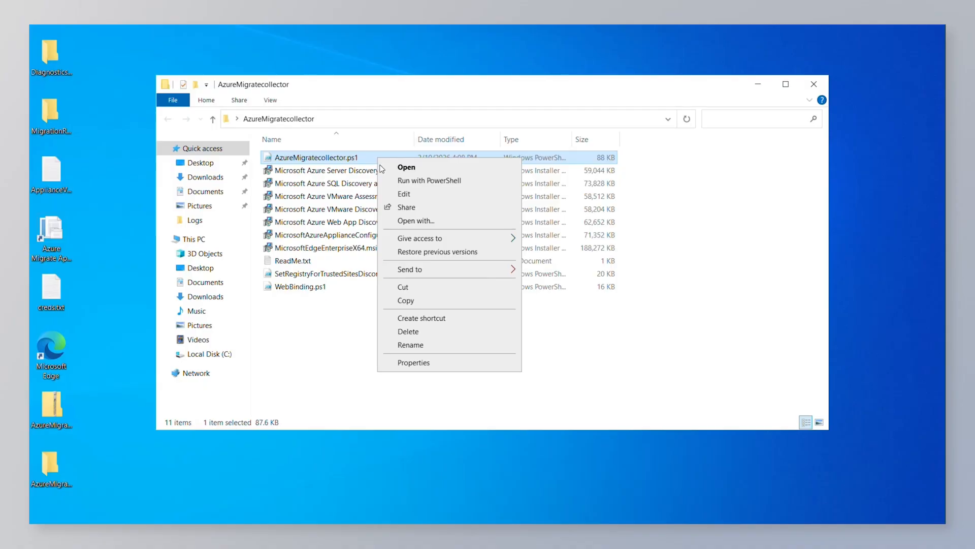
Run AzureMigratecollector.ps1 with PowerShell, answer Yes to All for the execution policy change, and choose the fresh install
left_click(445, 186)
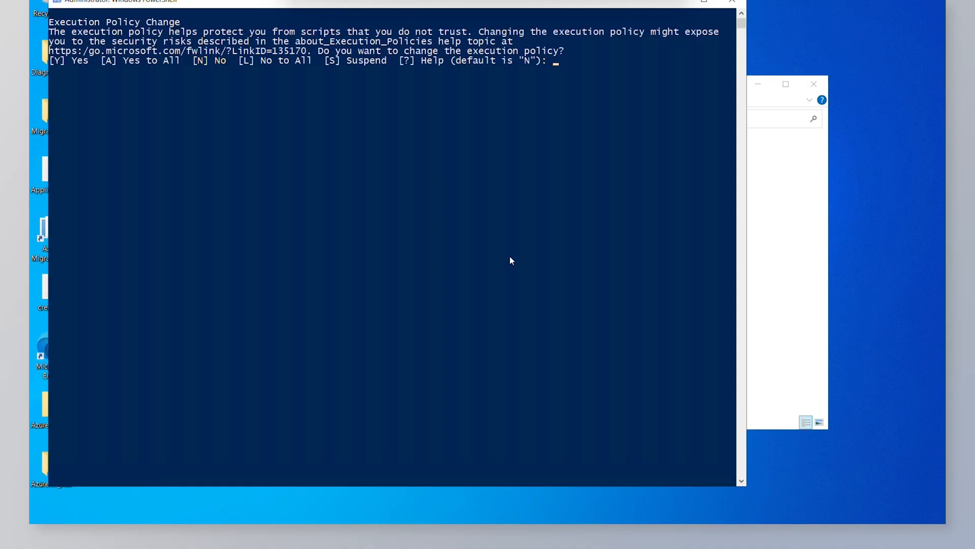
type("A")
key("Return")
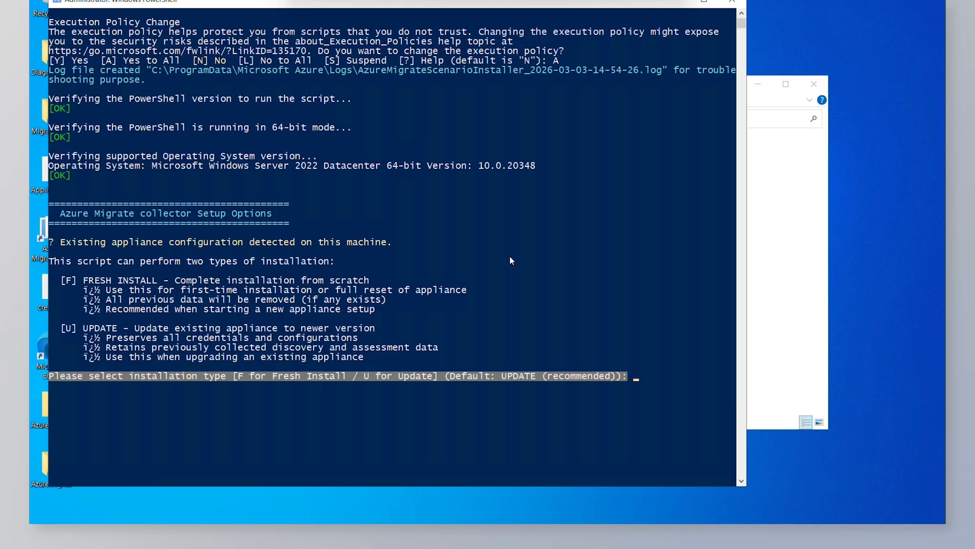
type("F")
key("Return")
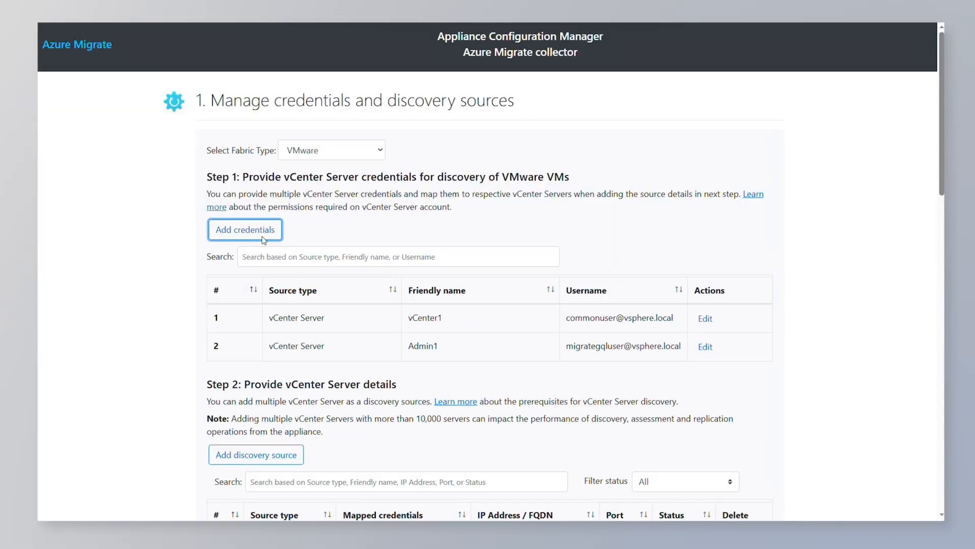
Fill in vCenter Server credentials with friendly name vCenter1, the account username and the account password, and close the form without saving
left_click(263, 235)
left_click(455, 253)
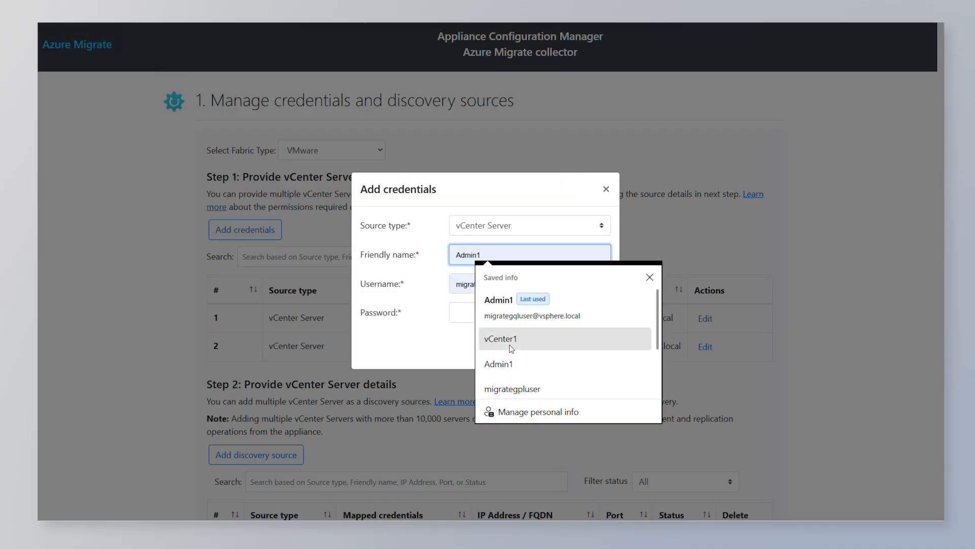
left_click(511, 348)
left_click(548, 284)
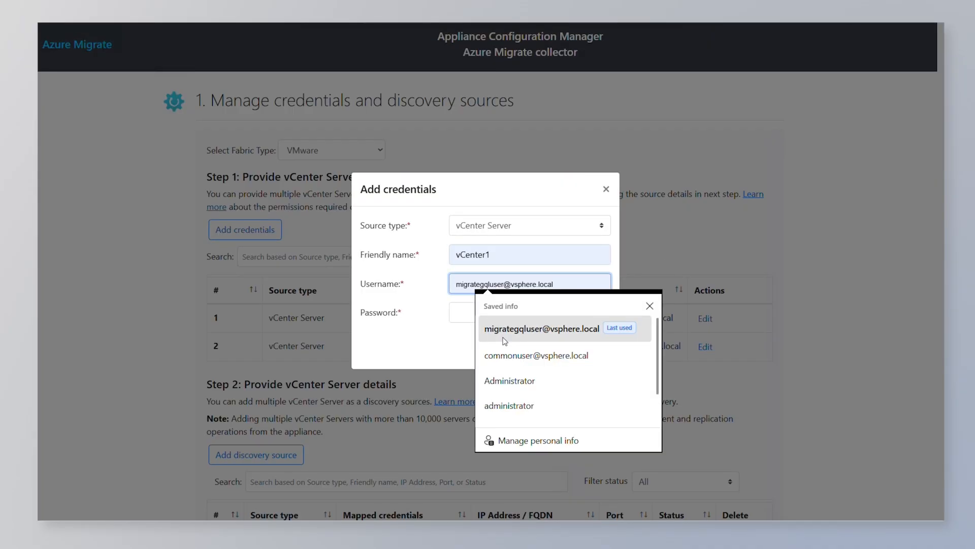
left_click(505, 356)
left_click(496, 316)
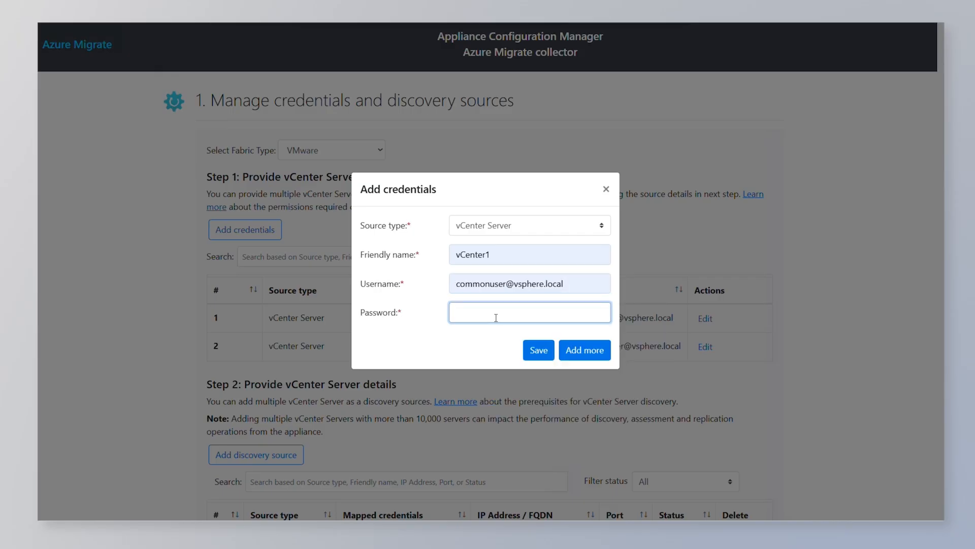
type("•••••••••")
left_click(606, 189)
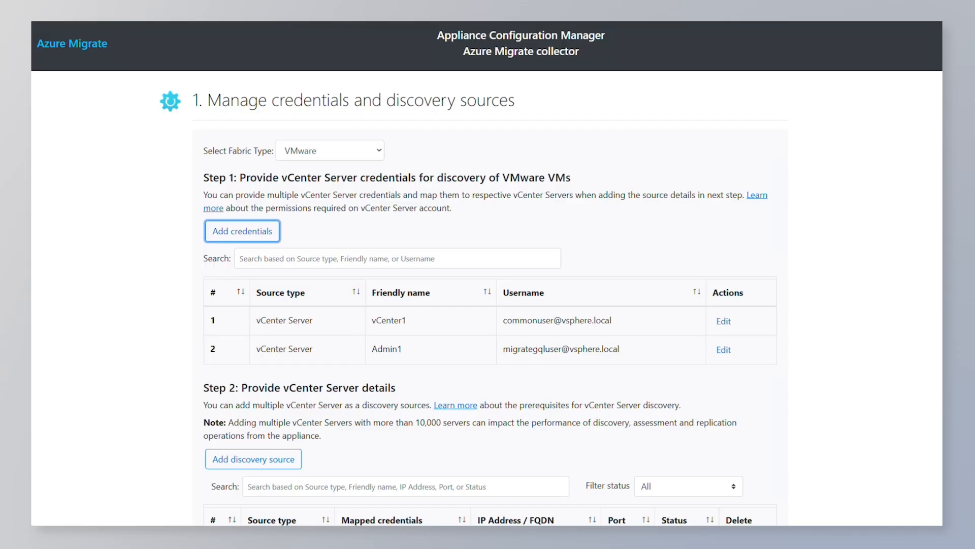
Add the vCenter Server contoso-vcen70.fareast.corp.microsoft.com as a discovery source on port 443, mapped to the vCenter1 credentials
scroll(860, 227, "down", 2)
scroll(860, 227, "down", 3)
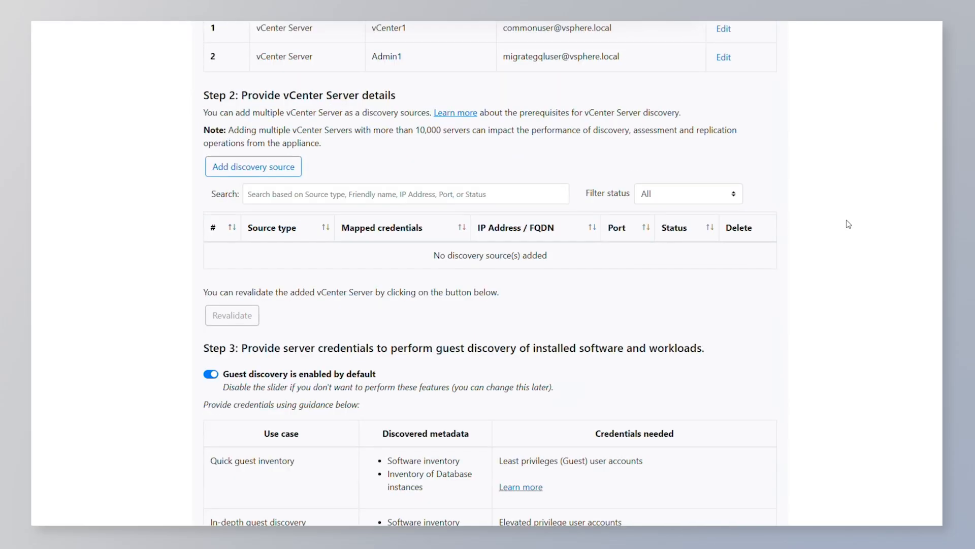
left_click(253, 167)
left_click(543, 253)
type("vcen70.fareast.corp.microsoft.com")
key("Left")
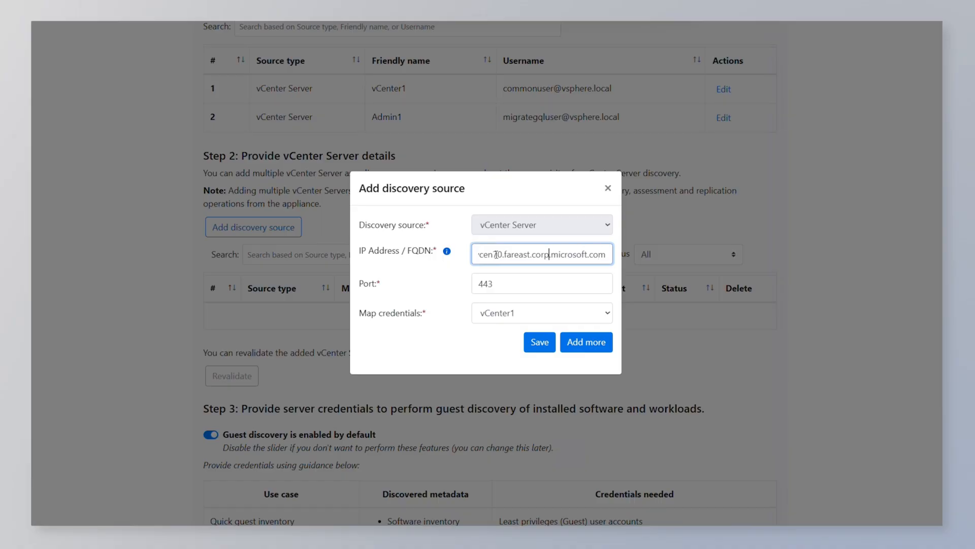
key("Home")
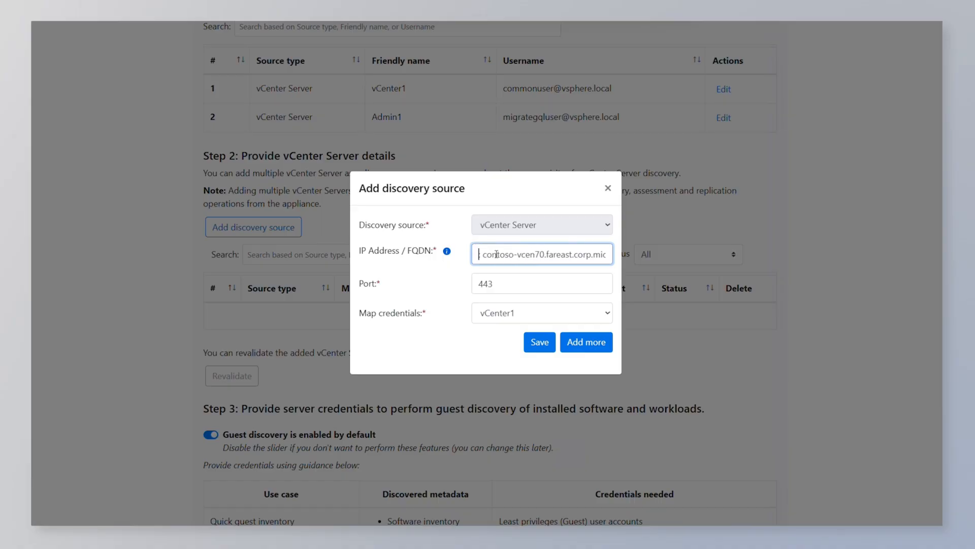
type(":")
key("BackSpace")
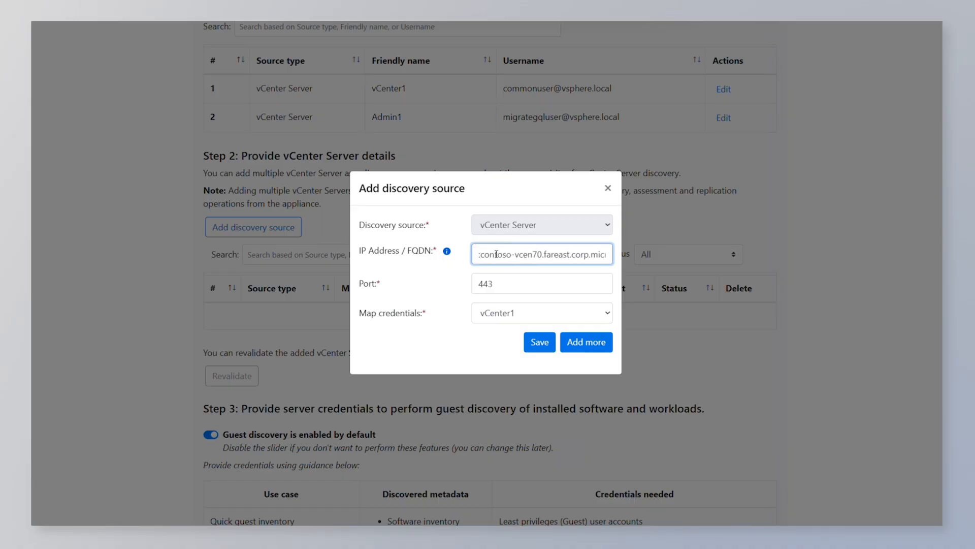
key("BackSpace")
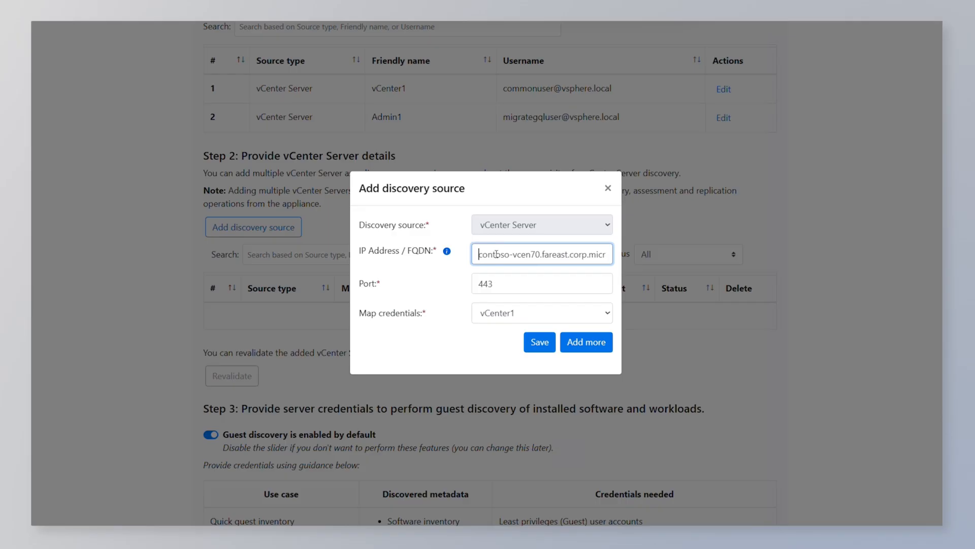
left_click(540, 342)
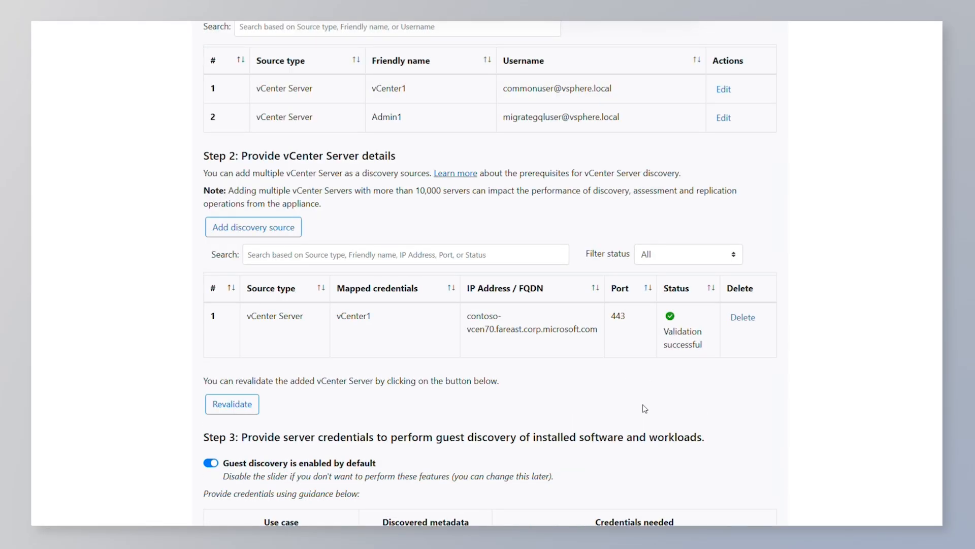
Fill in new Windows (Non-domain) guest discovery credentials with friendly name Windows1, username Administrator and the account password
scroll(427, 367, "down", 5)
scroll(427, 366, "down", 1)
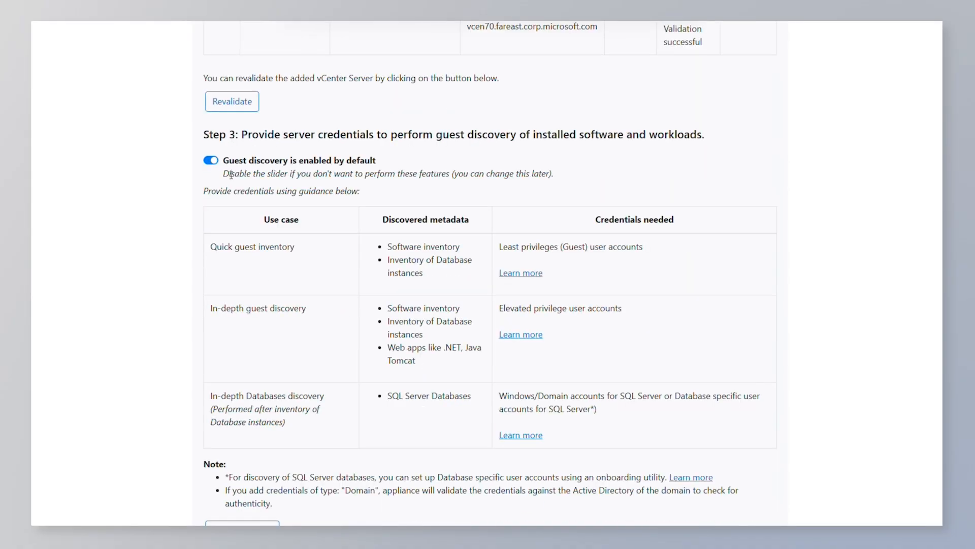
scroll(414, 261, "down", 4)
scroll(416, 265, "down", 1)
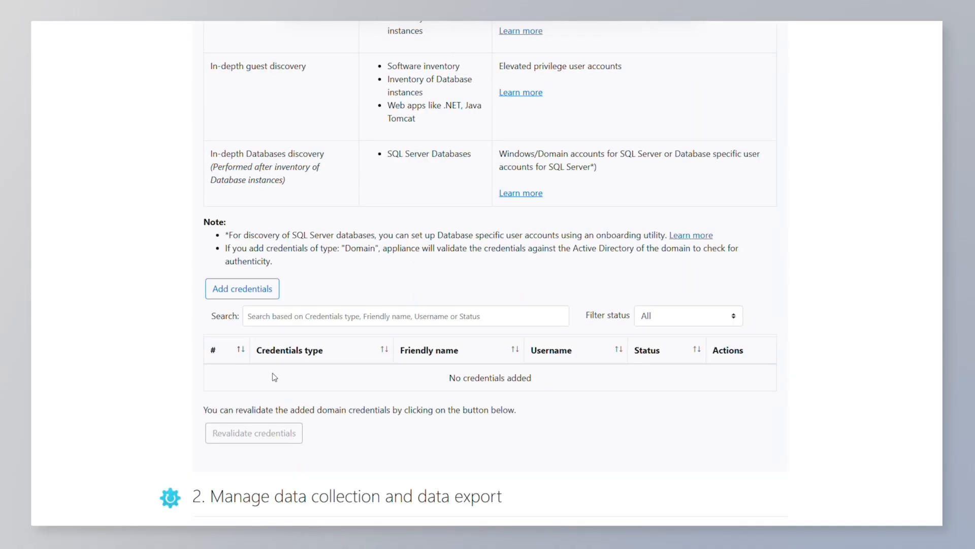
left_click(239, 293)
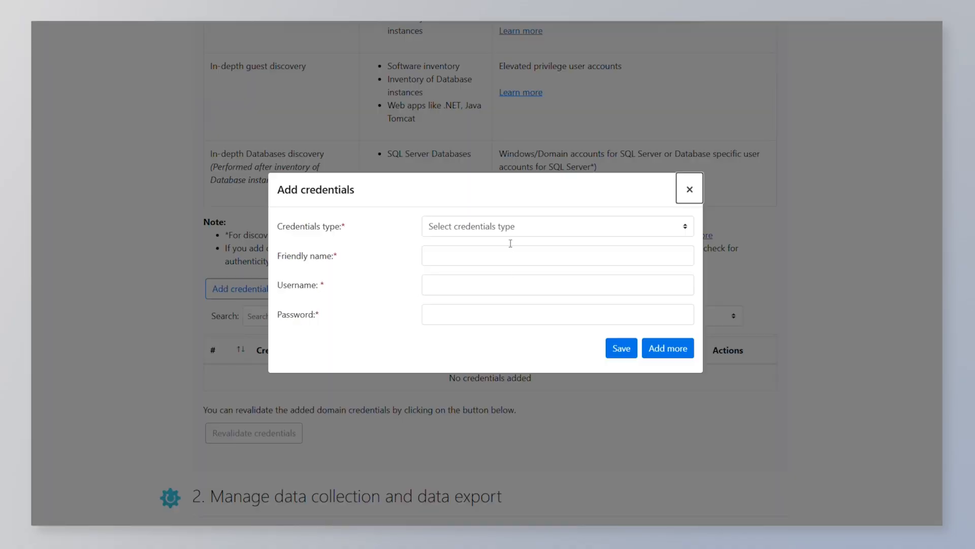
left_click(500, 231)
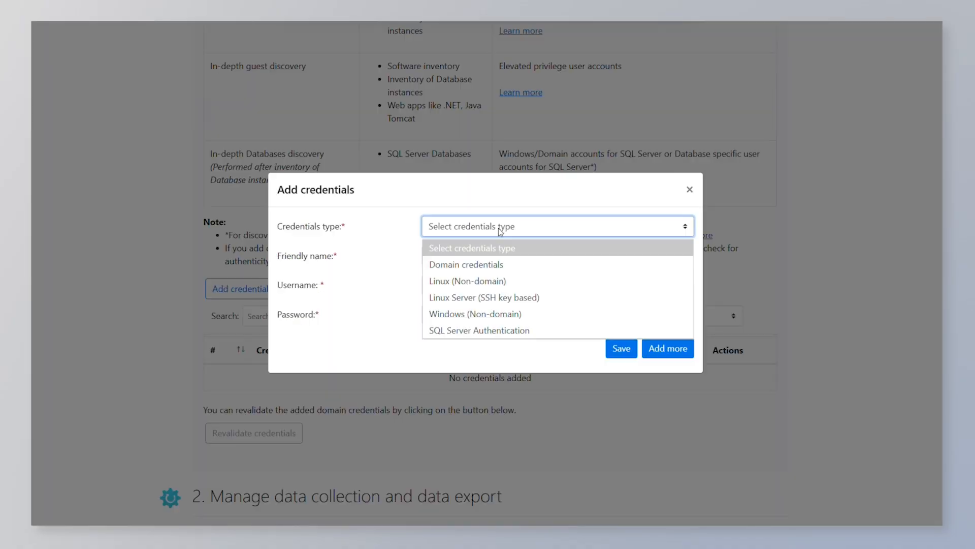
left_click(456, 318)
left_click(440, 248)
type("Windows1")
left_click(448, 273)
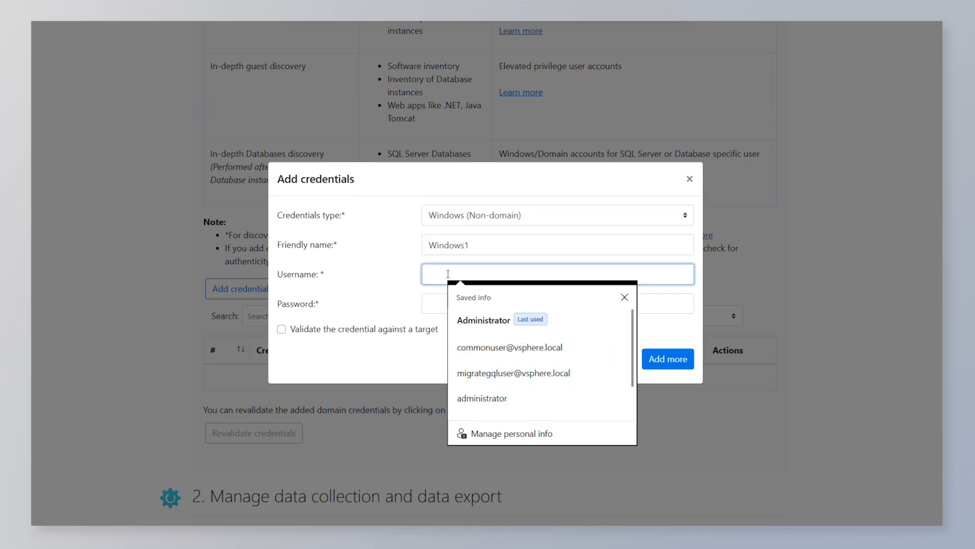
type("Administrator")
left_click(438, 306)
type("•••••")
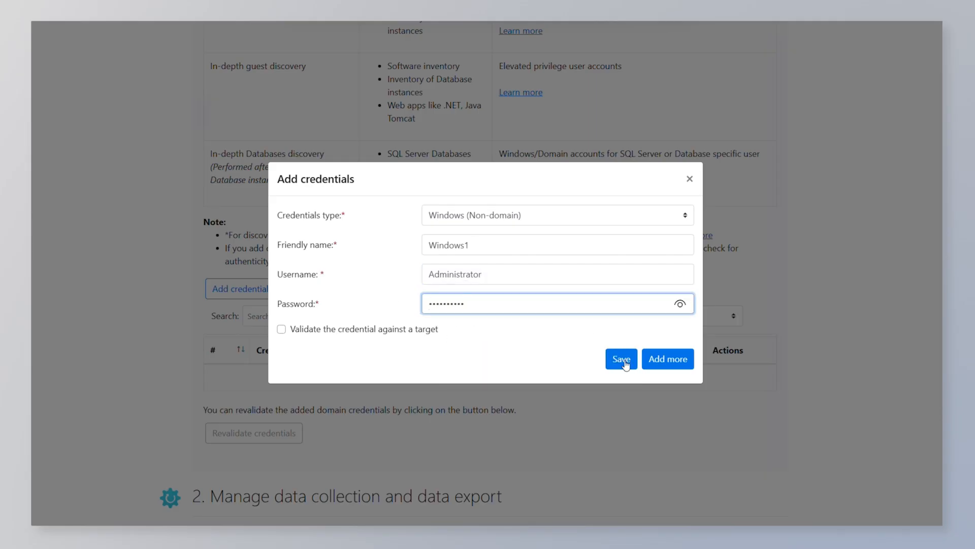
Validate the Windows1 credentials against the target VM HRSQLVM13 and save them
left_click(282, 329)
left_click(320, 392)
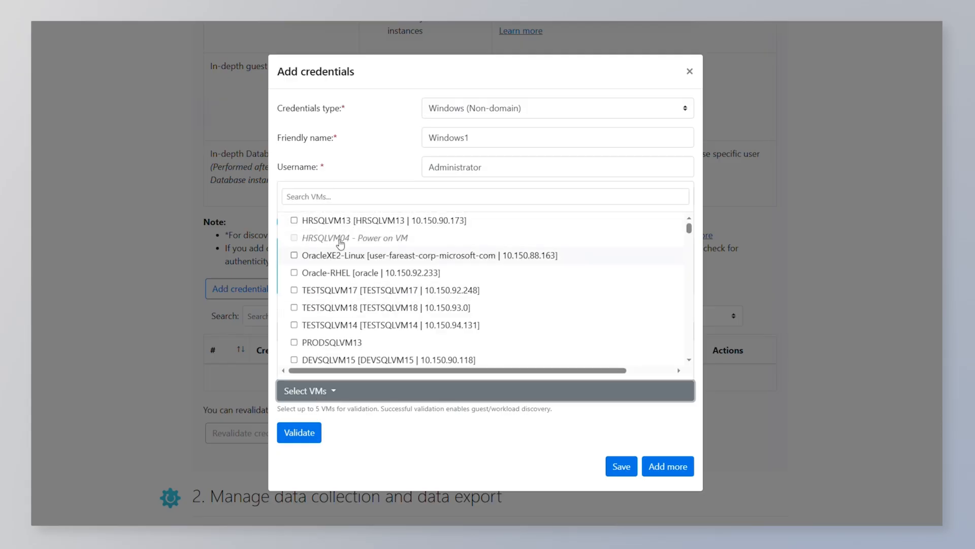
left_click(294, 220)
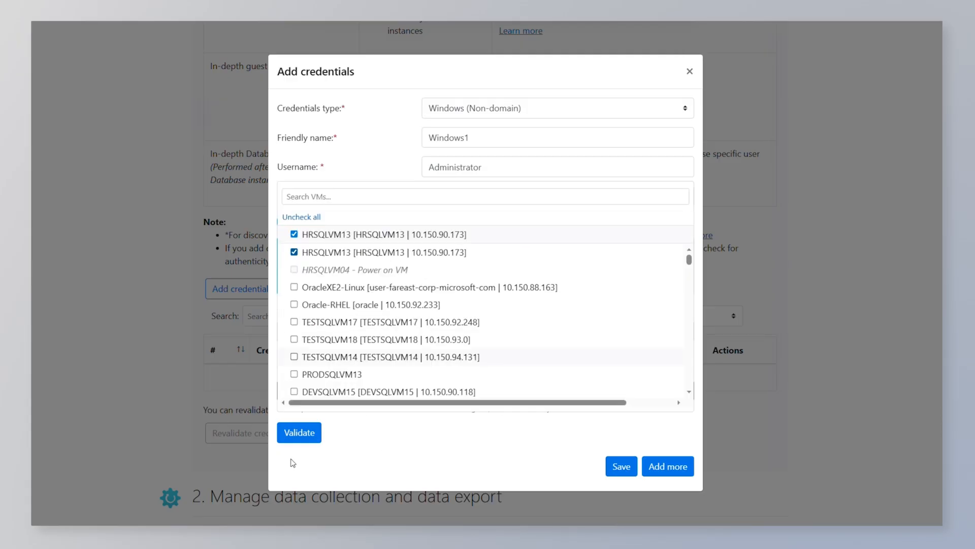
left_click(300, 433)
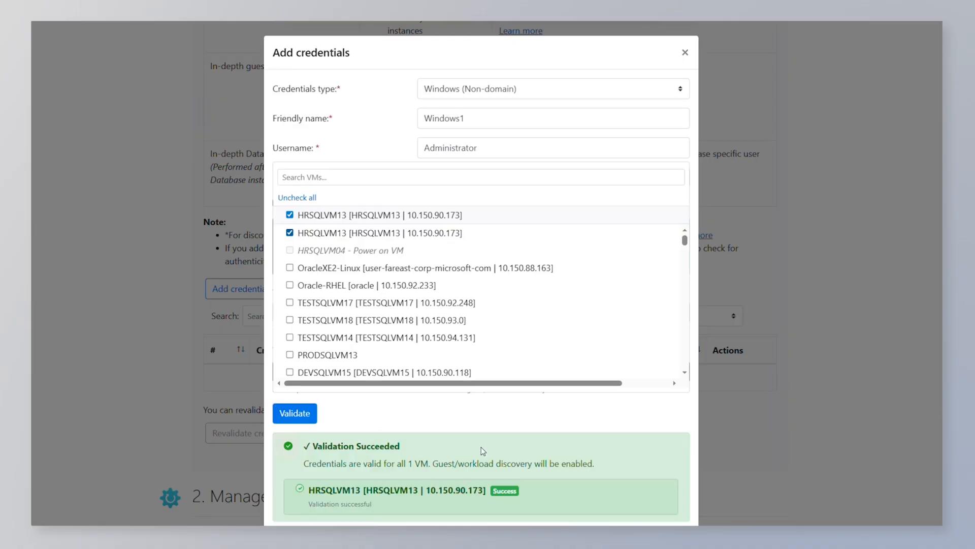
scroll(478, 454, "down", 2)
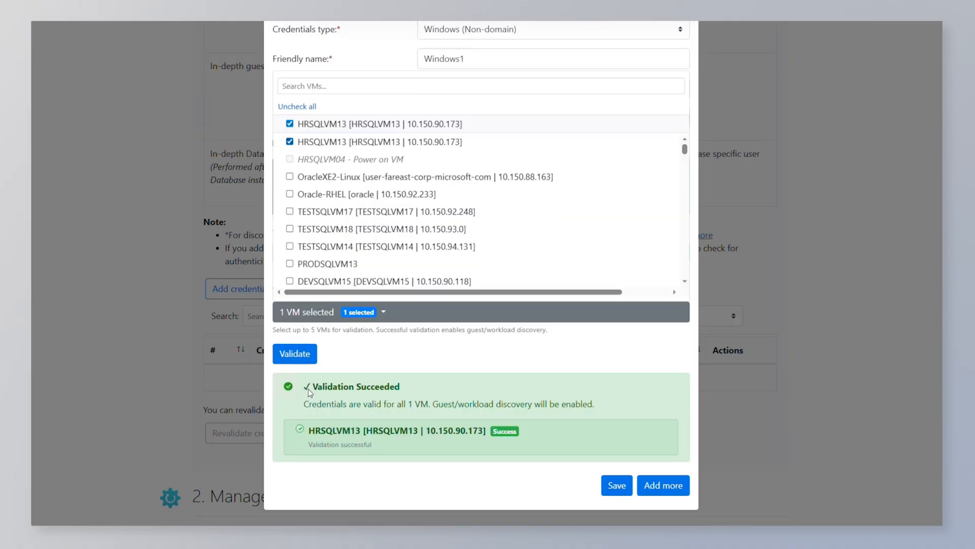
left_click(616, 485)
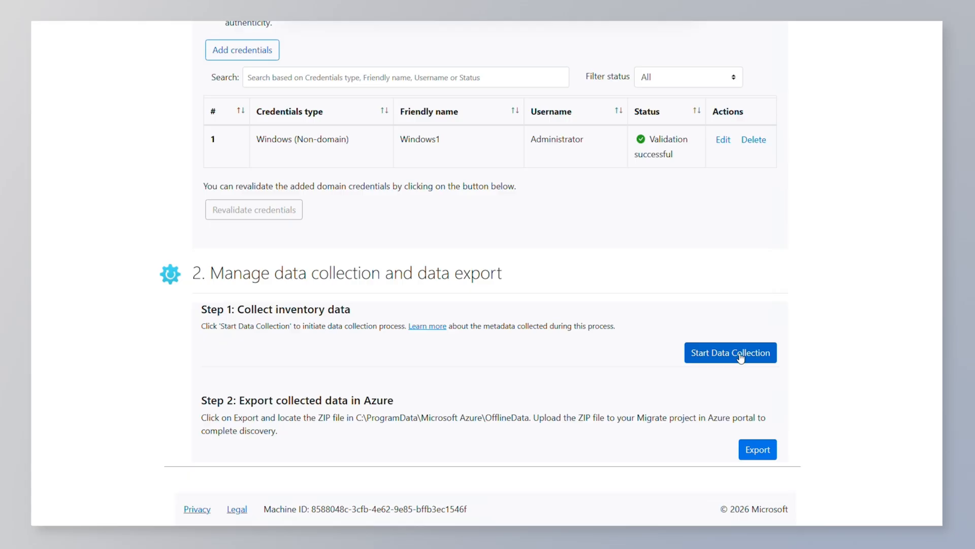
Run the inventory data collection and export the collected data
left_click(740, 357)
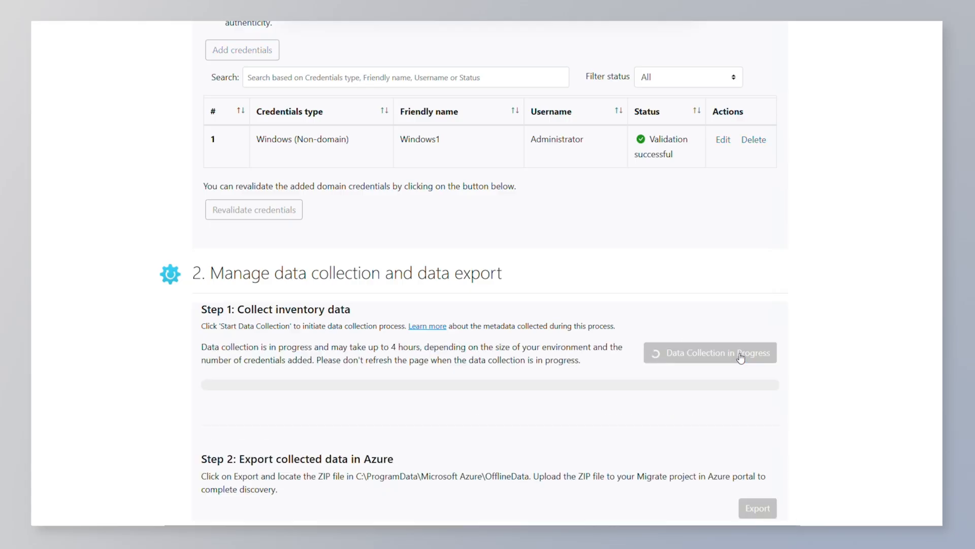
scroll(749, 264, "down", 3)
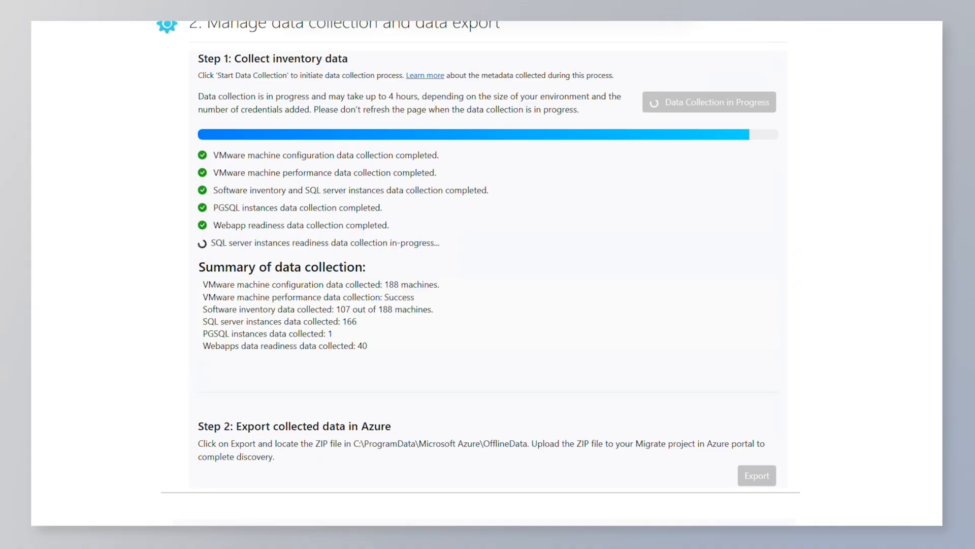
scroll(488, 274, "down", 1)
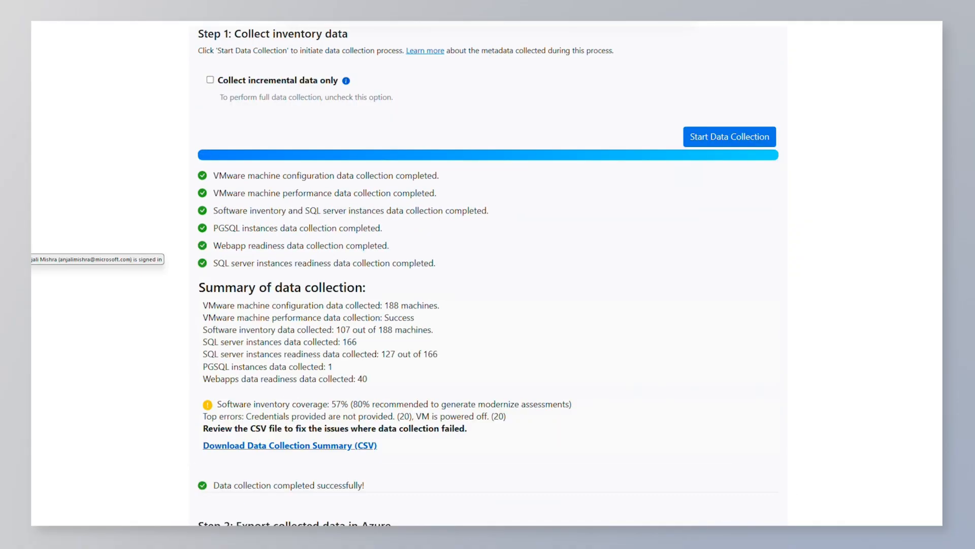
scroll(628, 384, "down", 3)
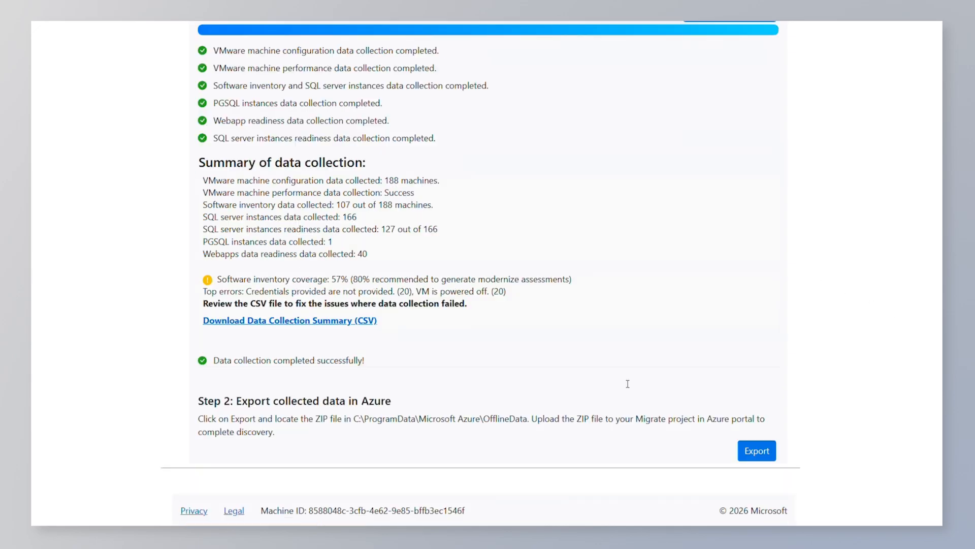
left_click(756, 455)
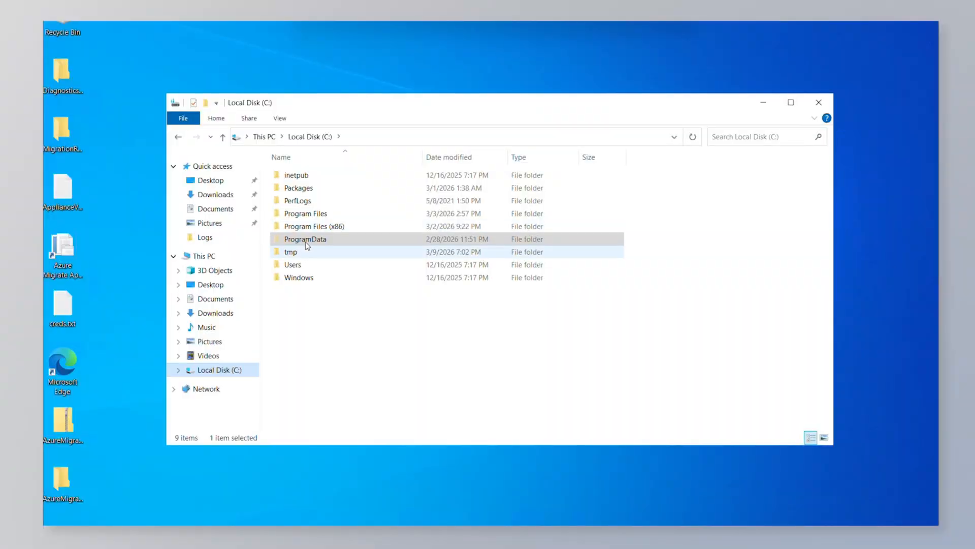
double_click(306, 242)
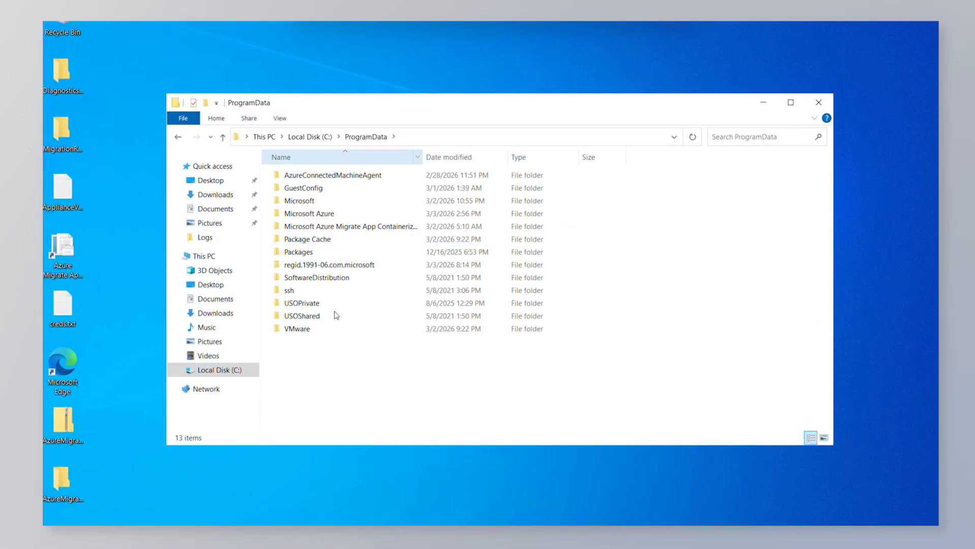
left_click(322, 218)
double_click(322, 217)
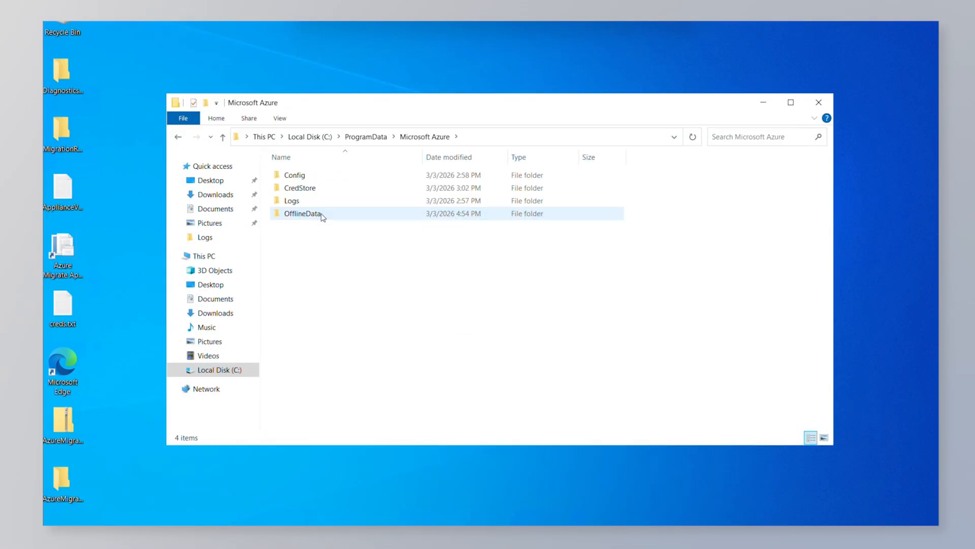
double_click(326, 217)
left_click(370, 175)
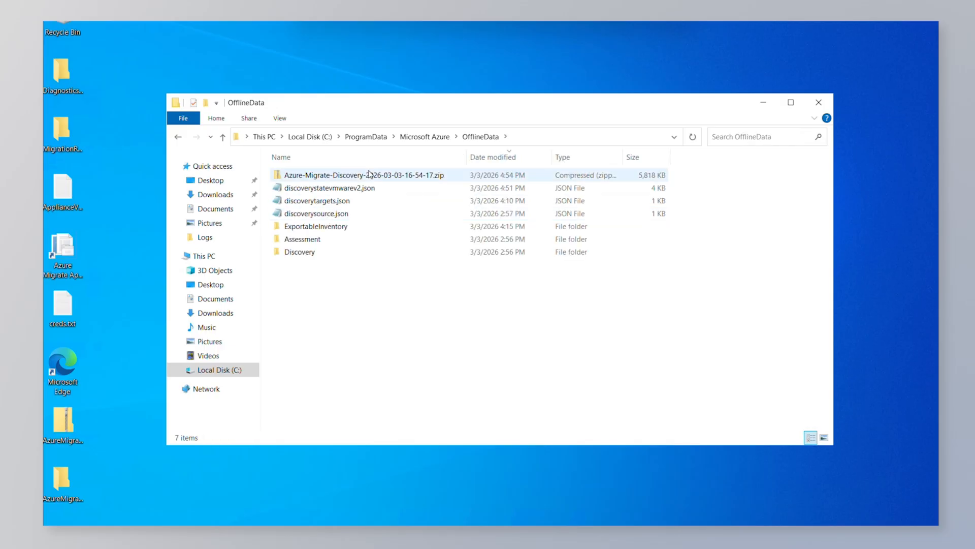
right_click(370, 175)
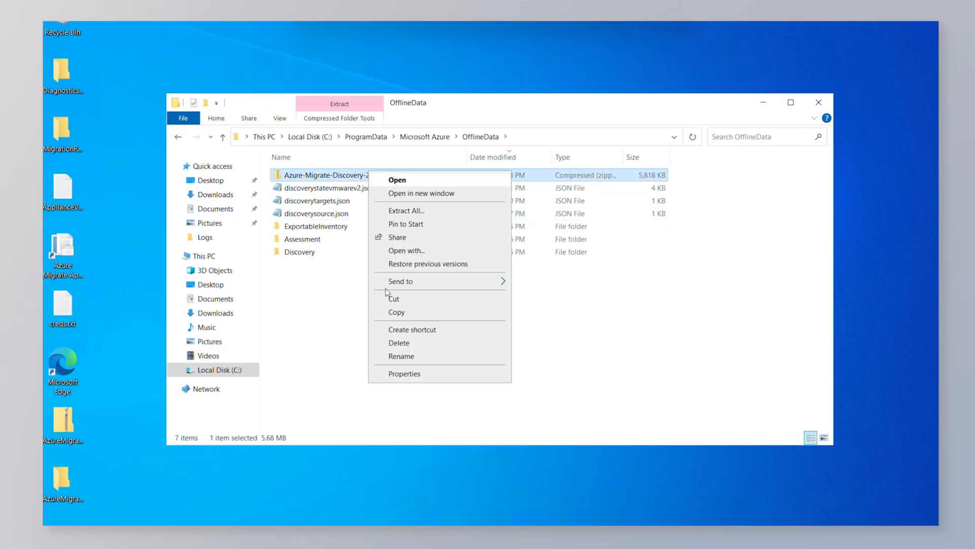
left_click(393, 312)
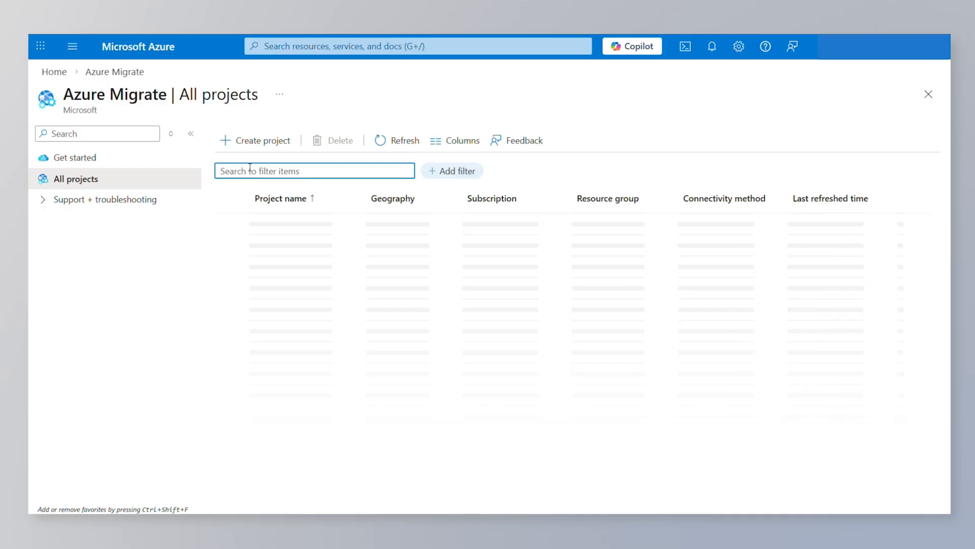
In the Azure portal, filter the Azure Migrate projects by AzMCd, open AzmCDemo1 and start discovery using the collector
type("AzMCd")
left_click(294, 265)
left_click(446, 486)
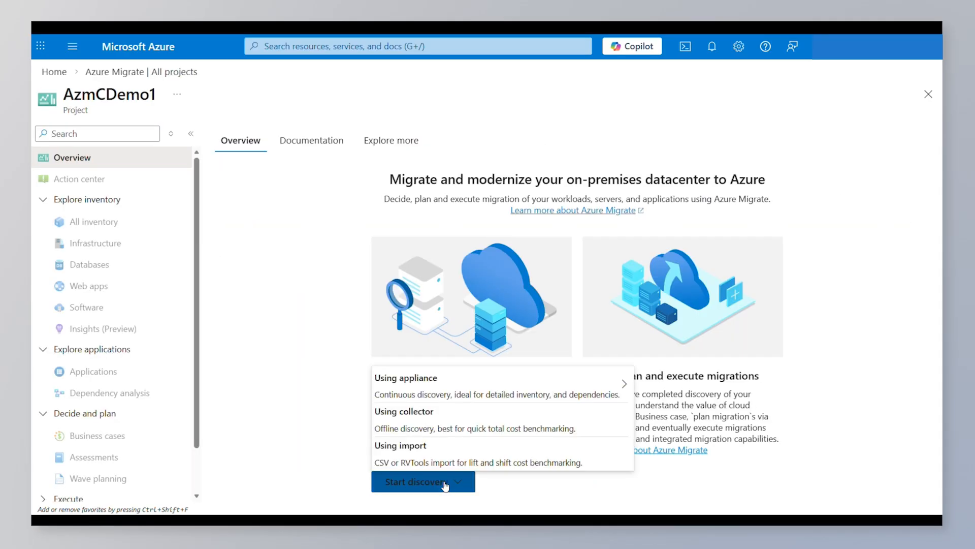
left_click(432, 419)
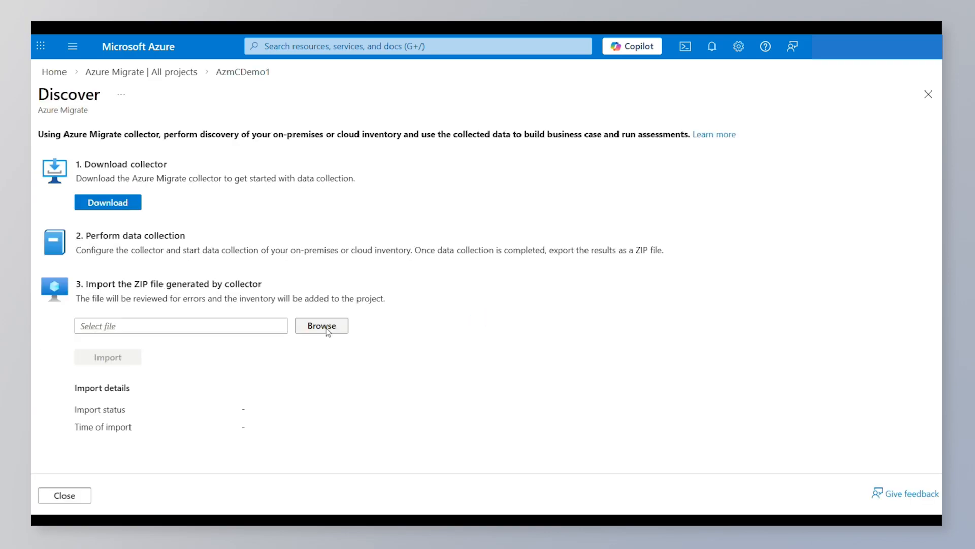
left_click(325, 328)
left_click(252, 214)
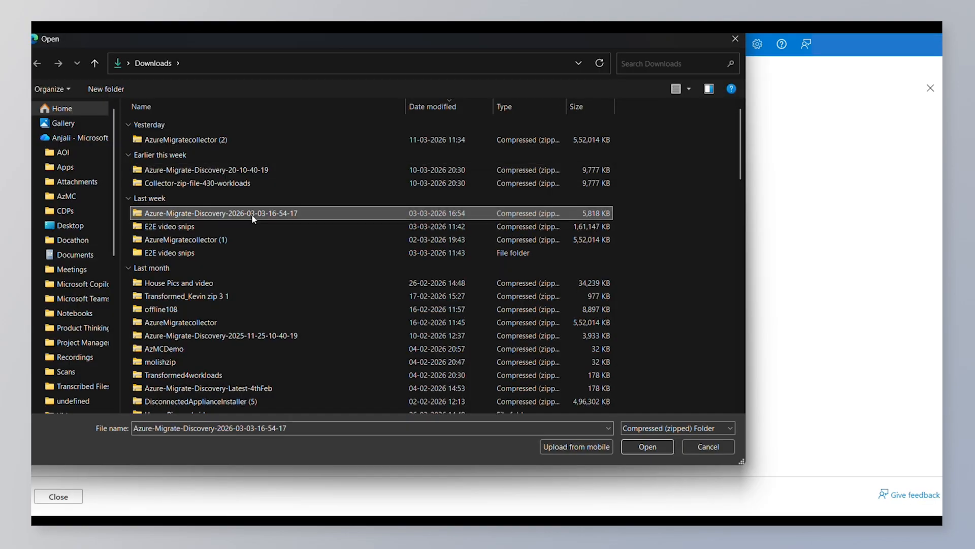
left_click(648, 447)
left_click(104, 329)
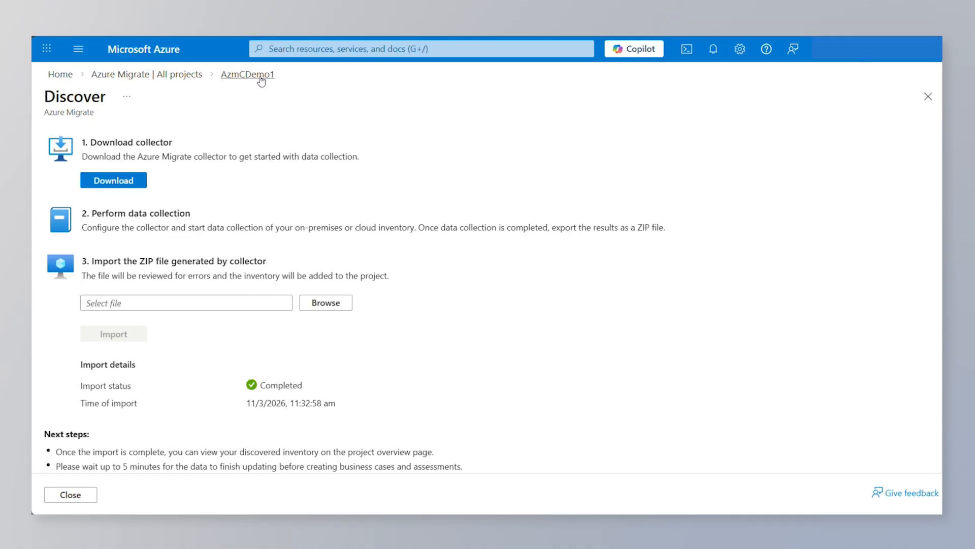
Return to the AzmCDemo1 project and review its discovered workloads in All inventory and its servers in Infrastructure
left_click(261, 77)
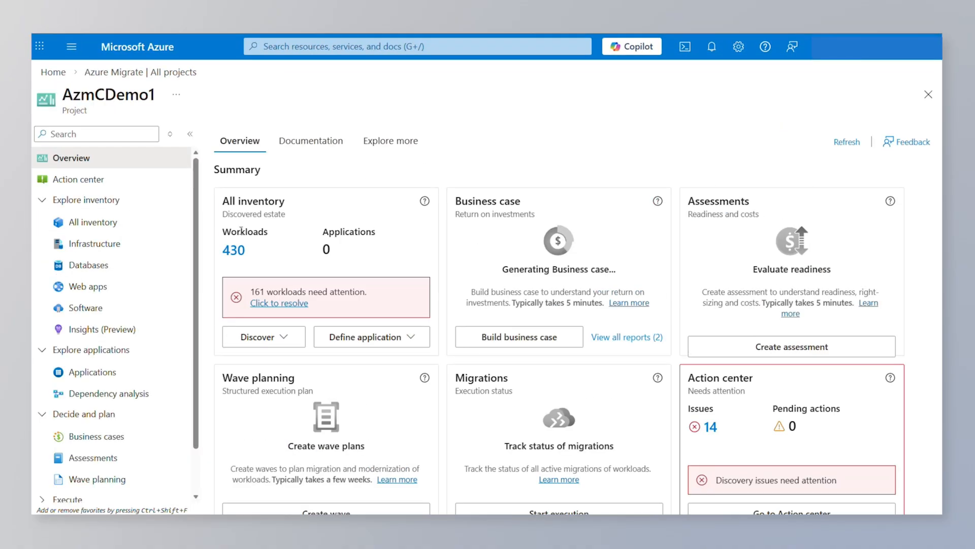
left_click(232, 249)
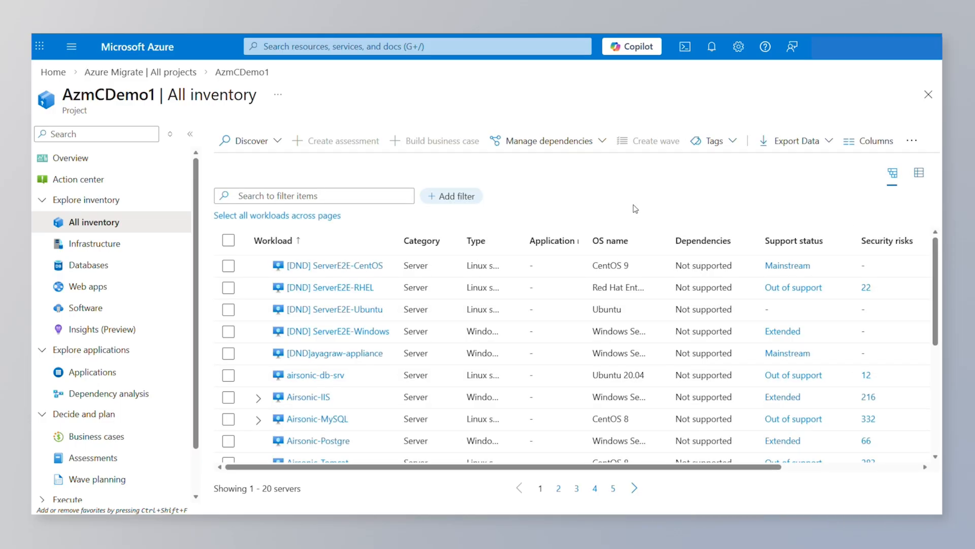
scroll(581, 362, "down", 4)
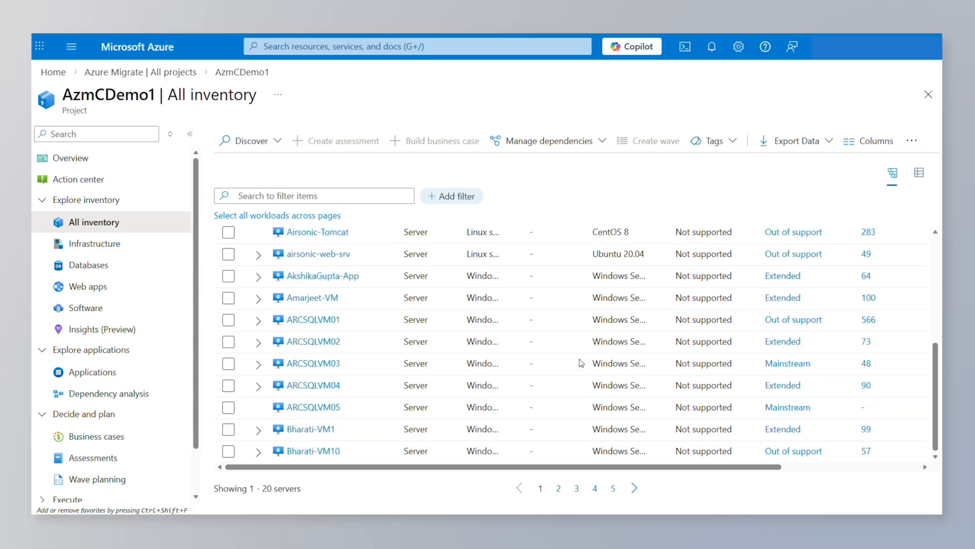
scroll(581, 362, "up", 4)
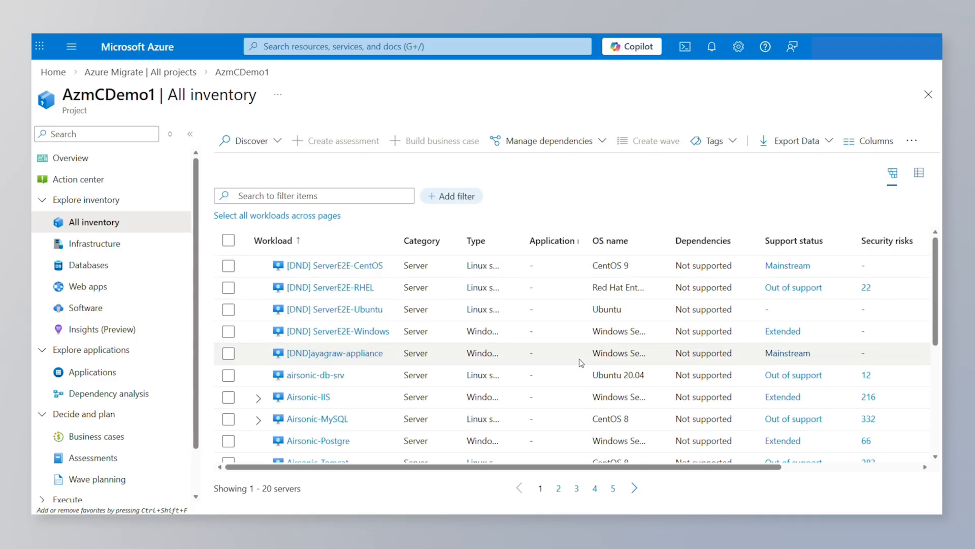
left_click(77, 245)
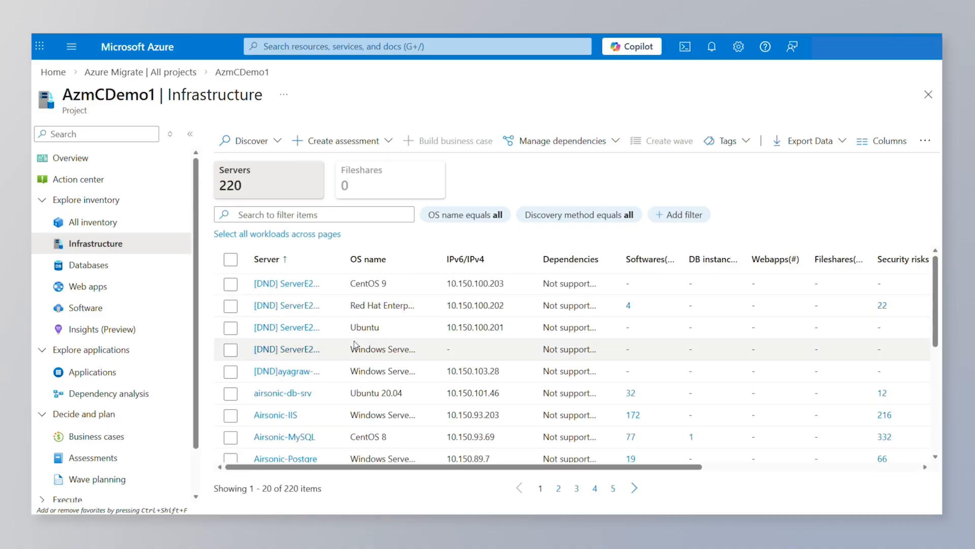
scroll(354, 345, "down", 5)
scroll(354, 345, "up", 5)
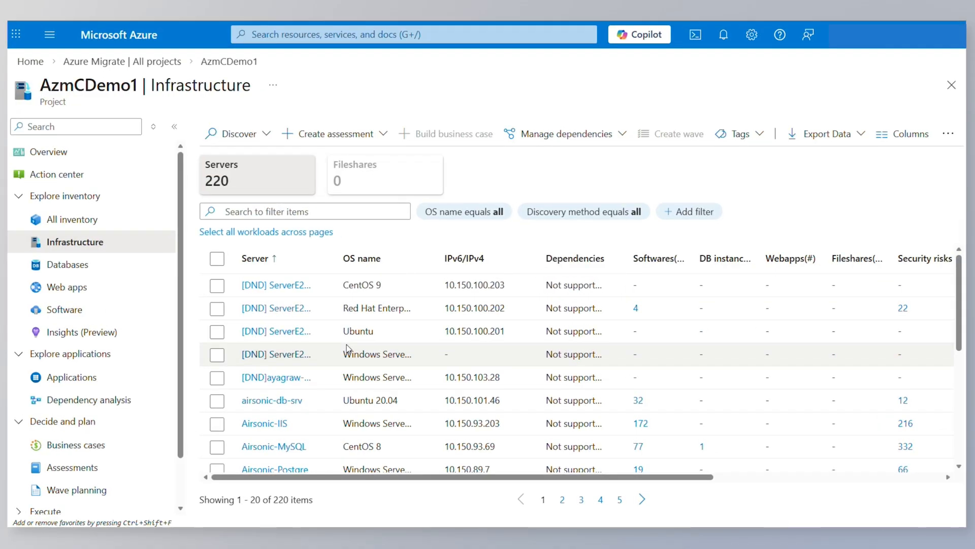
Review the project's discovered database instances and web apps
left_click(90, 272)
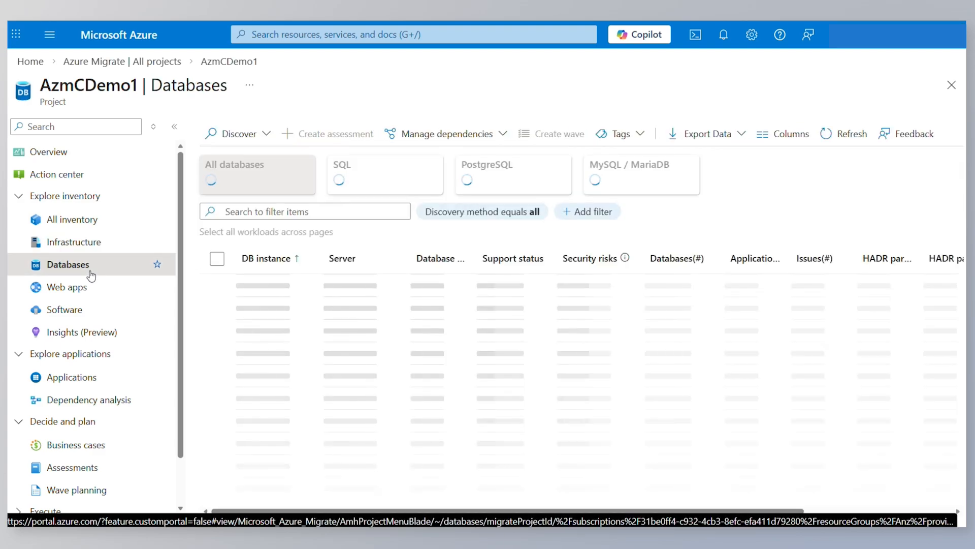
scroll(308, 371, "down", 4)
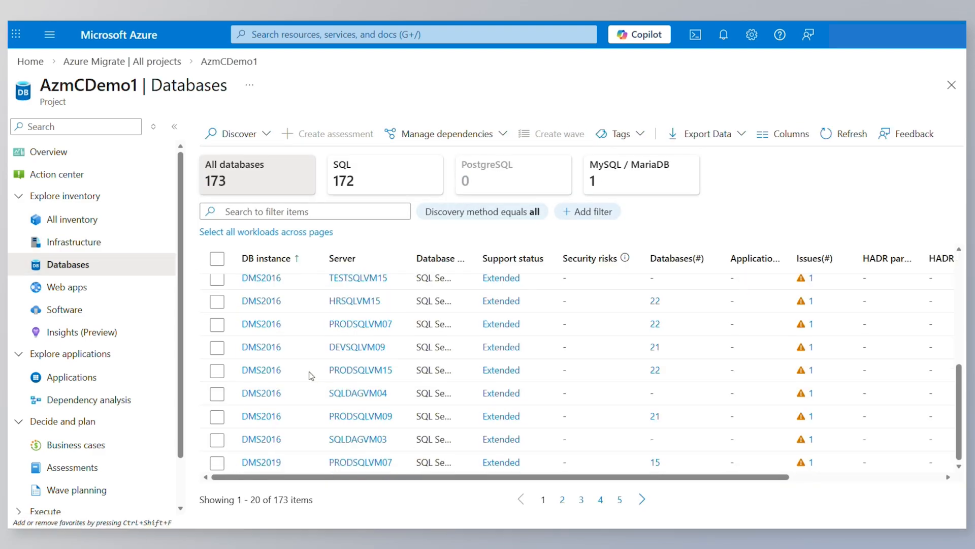
scroll(310, 376, "up", 4)
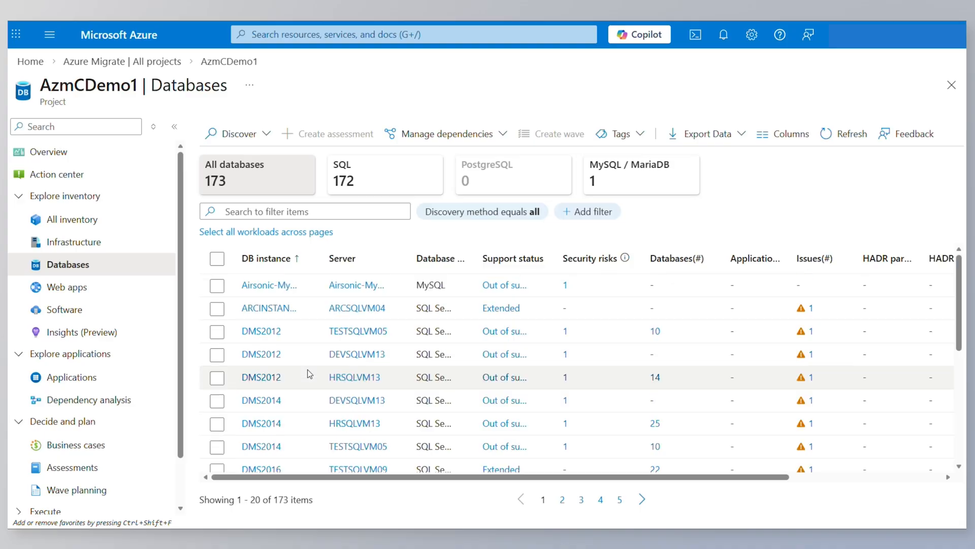
left_click(96, 286)
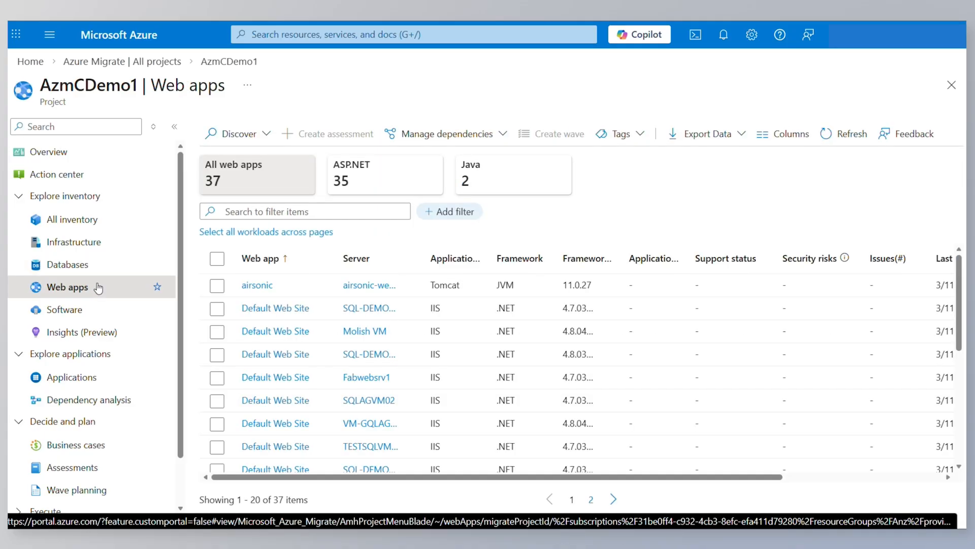
scroll(447, 315, "down", 5)
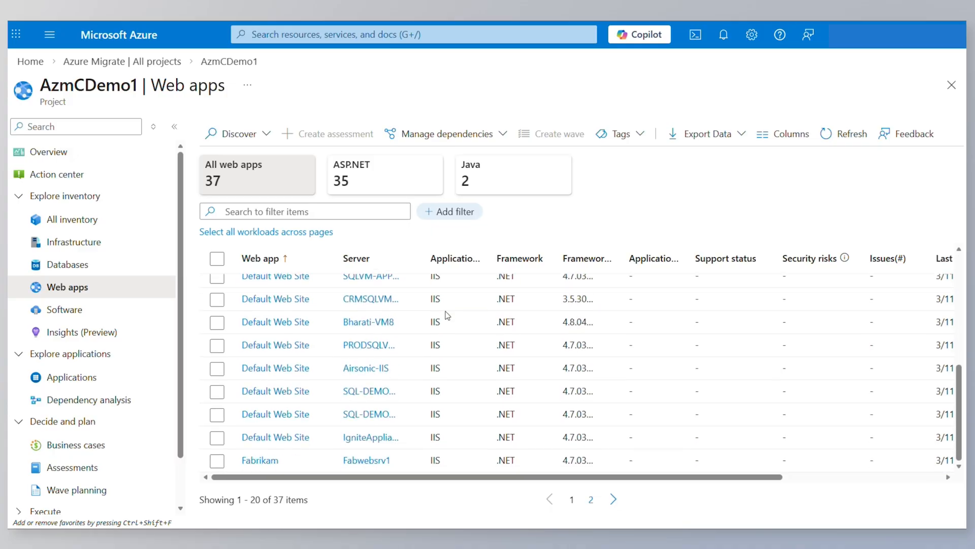
Review the project's discovered software inventory and return to the project overview
left_click(65, 311)
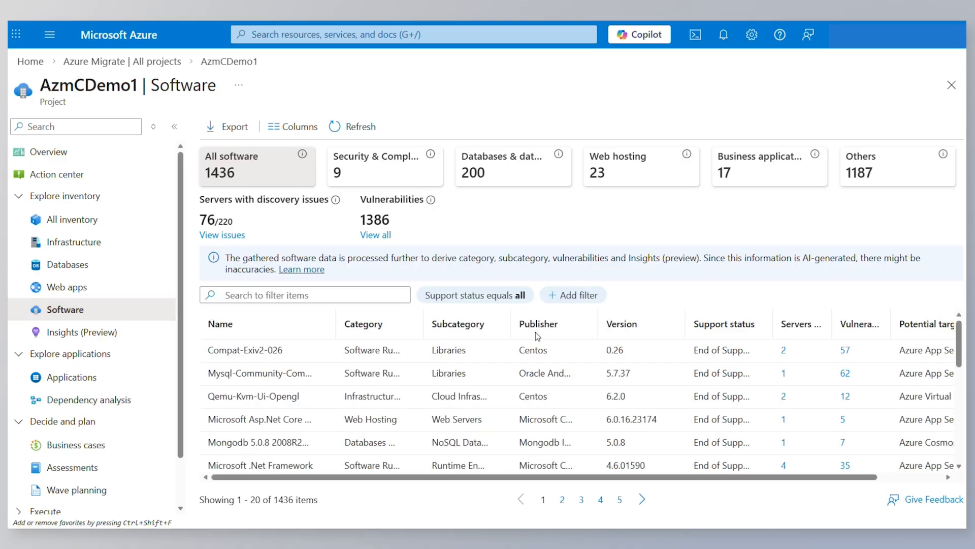
scroll(536, 332, "down", 5)
scroll(535, 332, "up", 5)
left_click(77, 148)
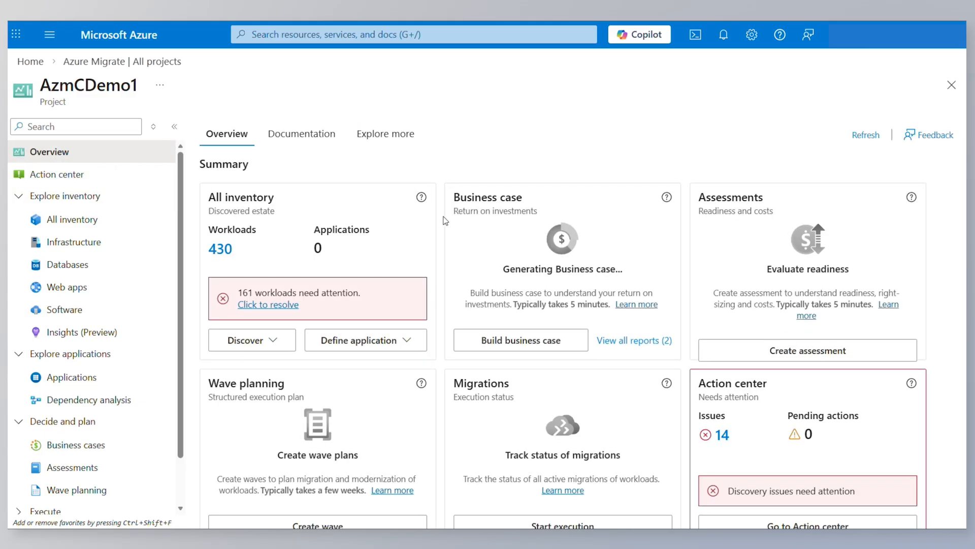